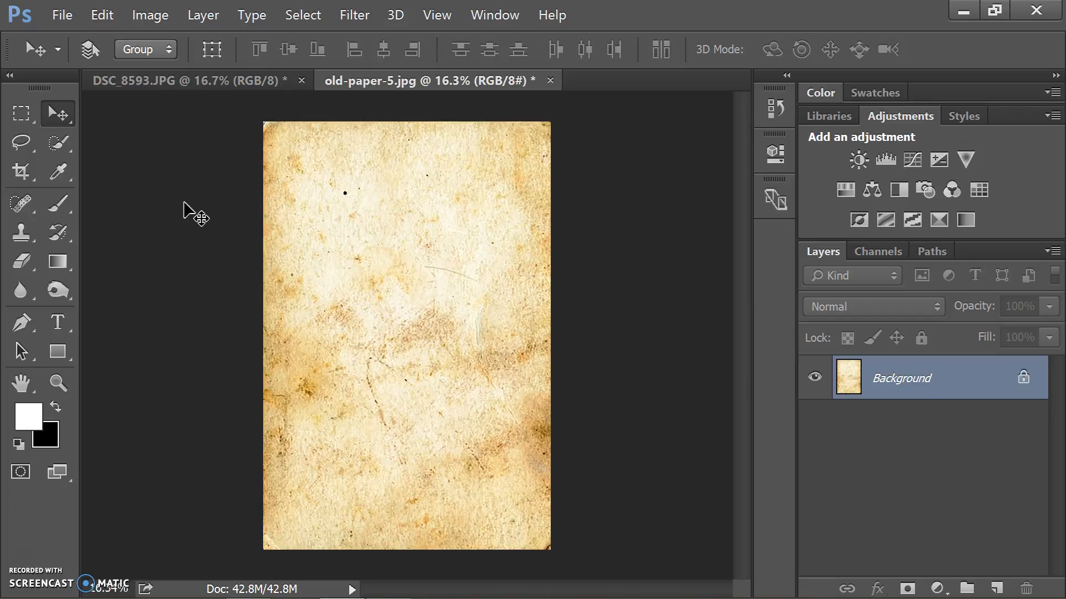
Switch to the DSC_8593.JPG gate photo document.
left_click(214, 83)
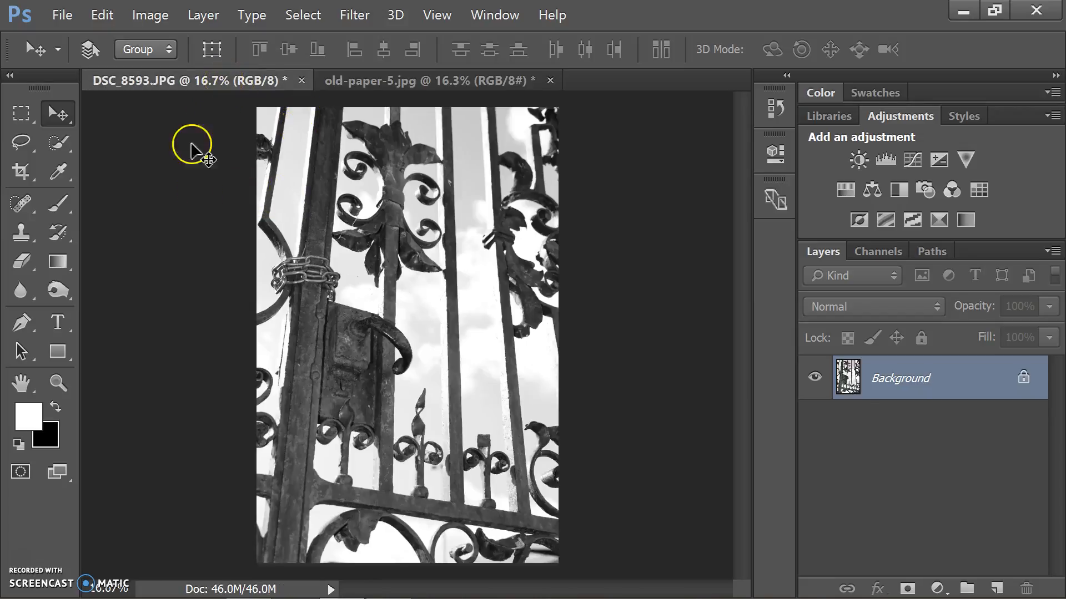
left_click(151, 17)
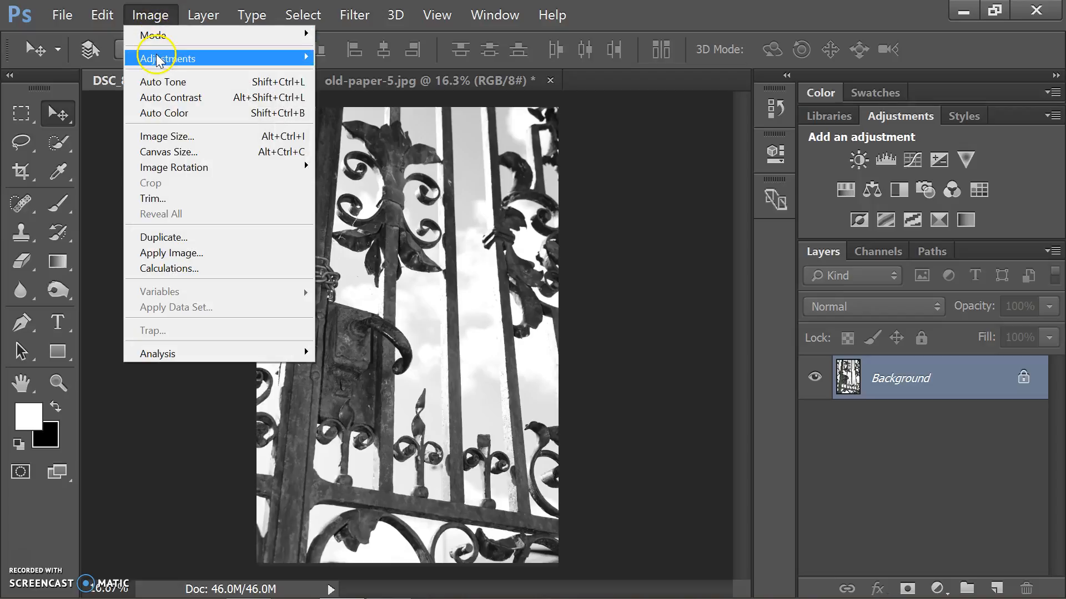
mouse_move(158, 61)
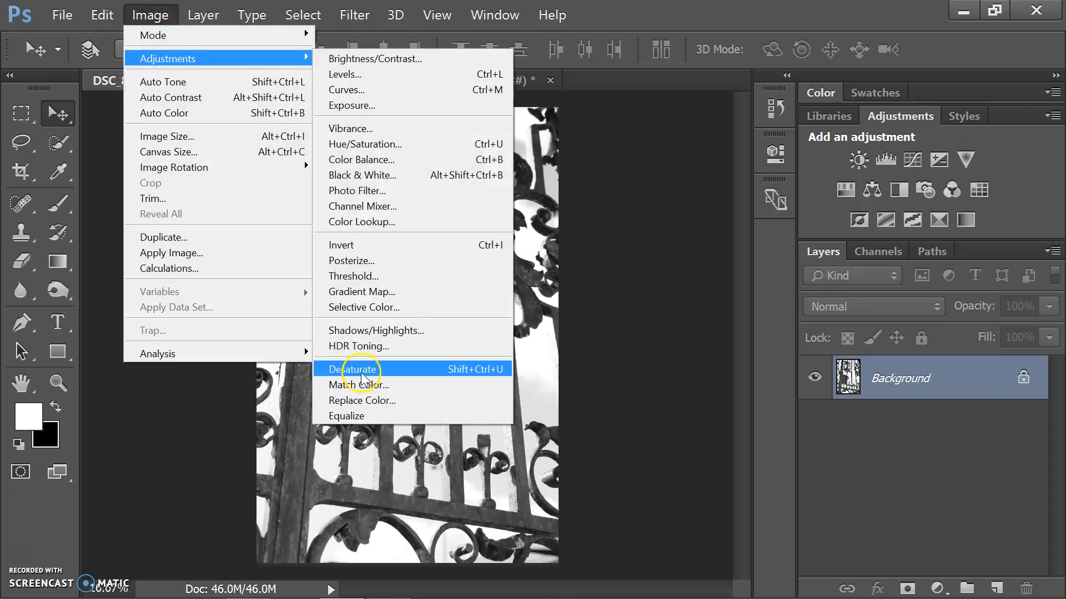
left_click(581, 335)
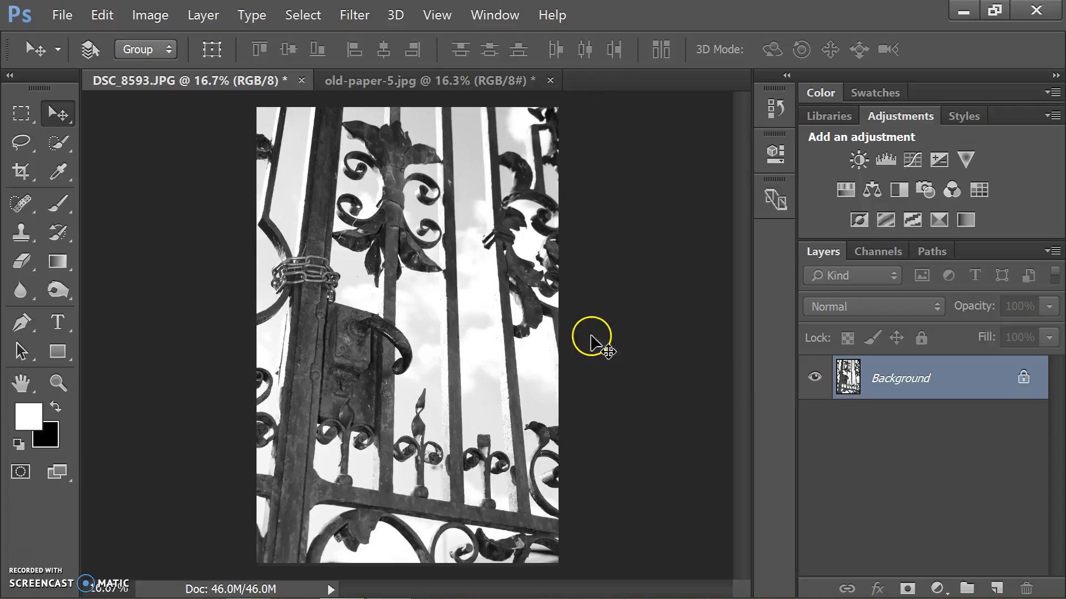
Duplicate the Background layer of the gate photo and hide the original Background layer.
right_click(869, 383)
left_click(900, 408)
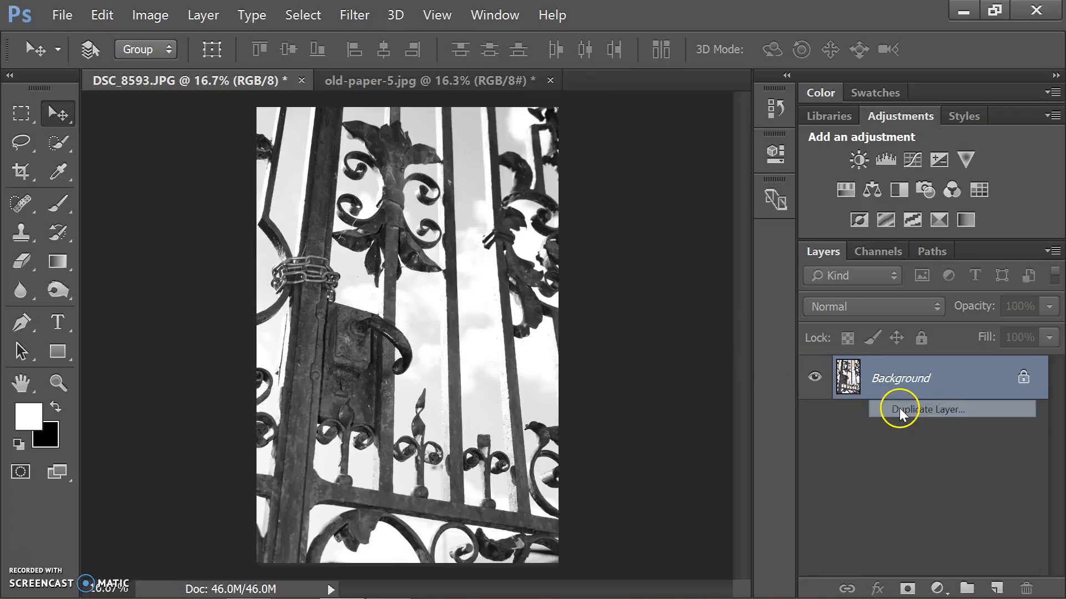
left_click(716, 160)
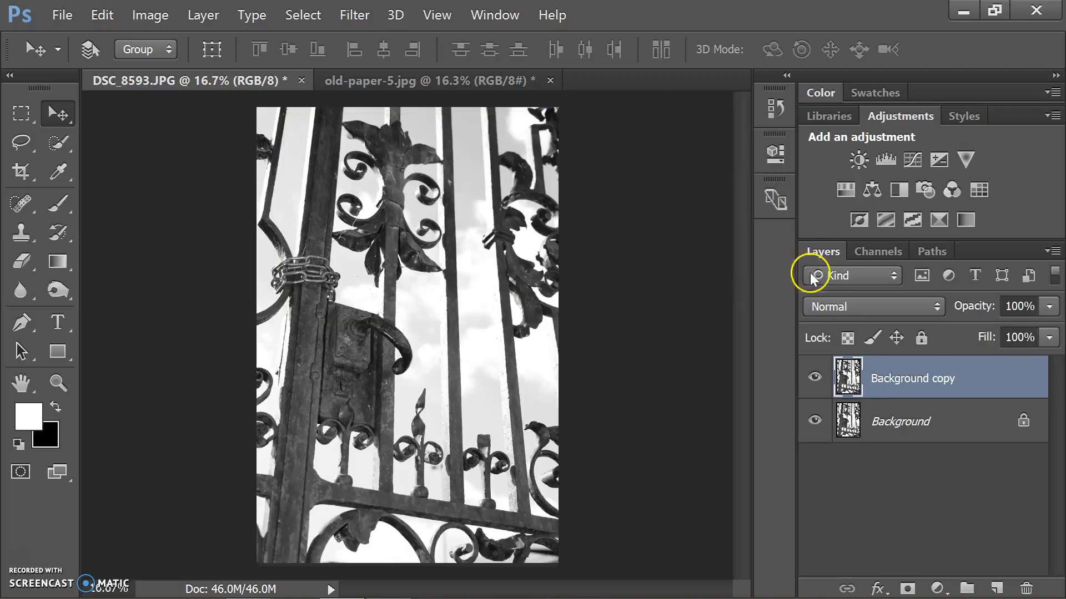
left_click(815, 421)
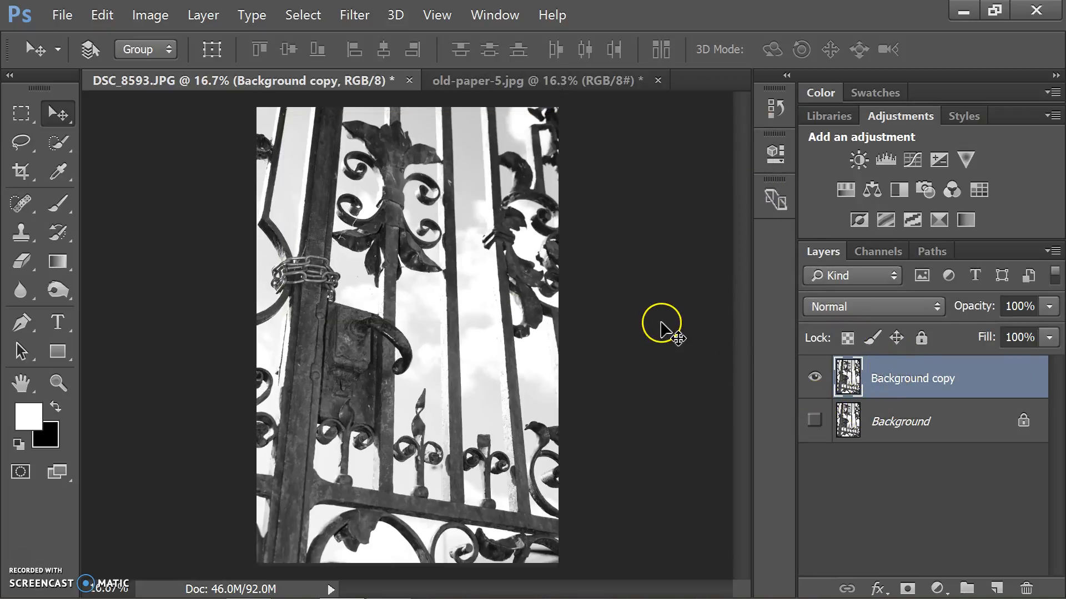
Apply the Find Edges stylize filter to the Background copy layer.
left_click(358, 16)
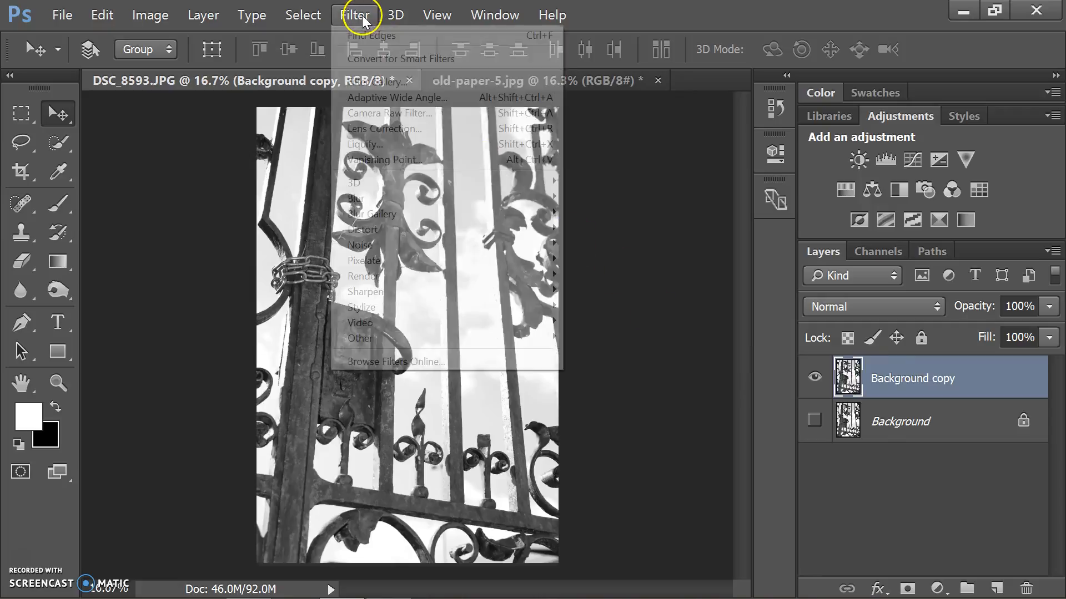
mouse_move(543, 307)
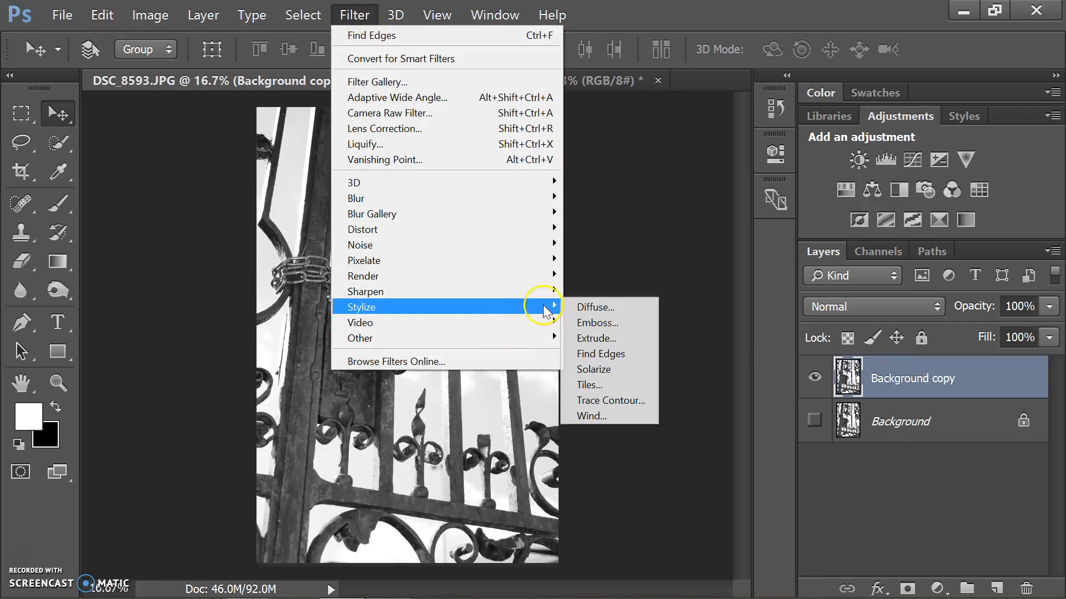
left_click(592, 353)
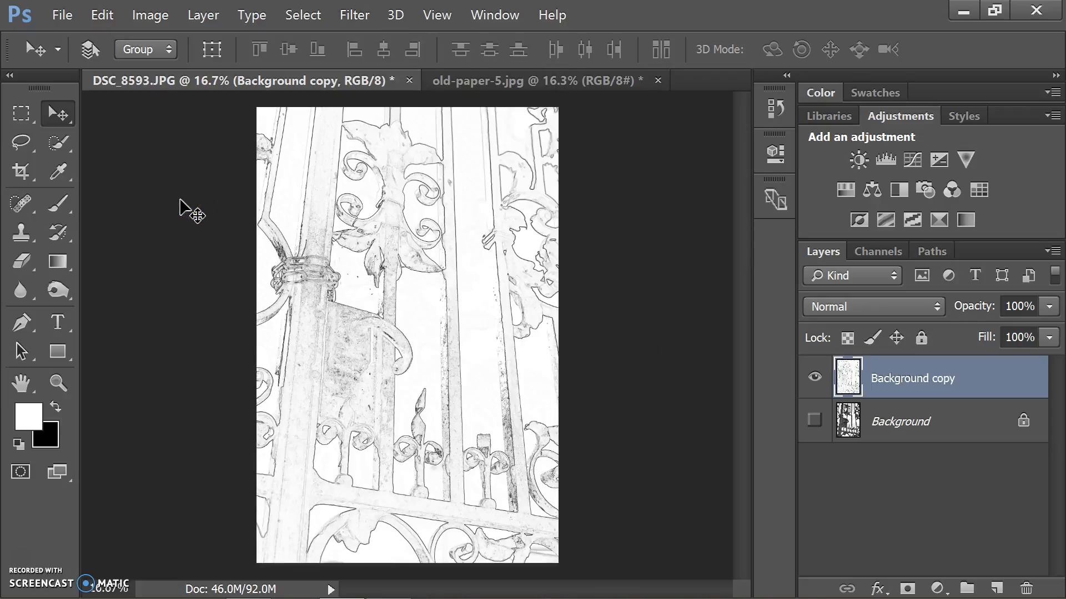
Darken the edge lines on the Background copy with a Levels adjustment, using input levels of black 129 and white 250.
left_click(157, 17)
left_click(208, 57)
left_click(337, 75)
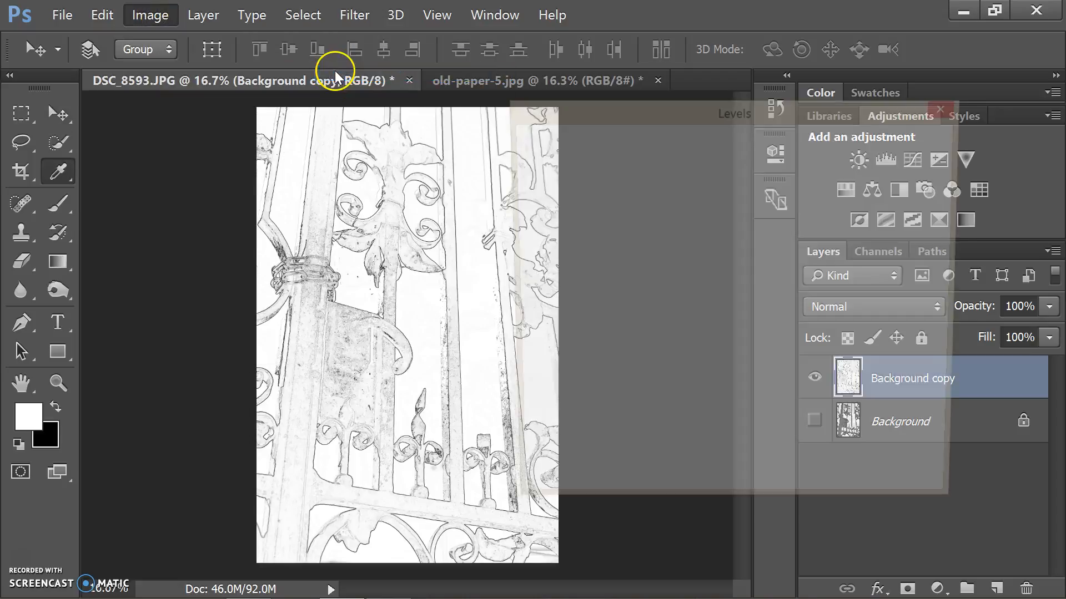
left_click_drag(509, 105, 476, 102)
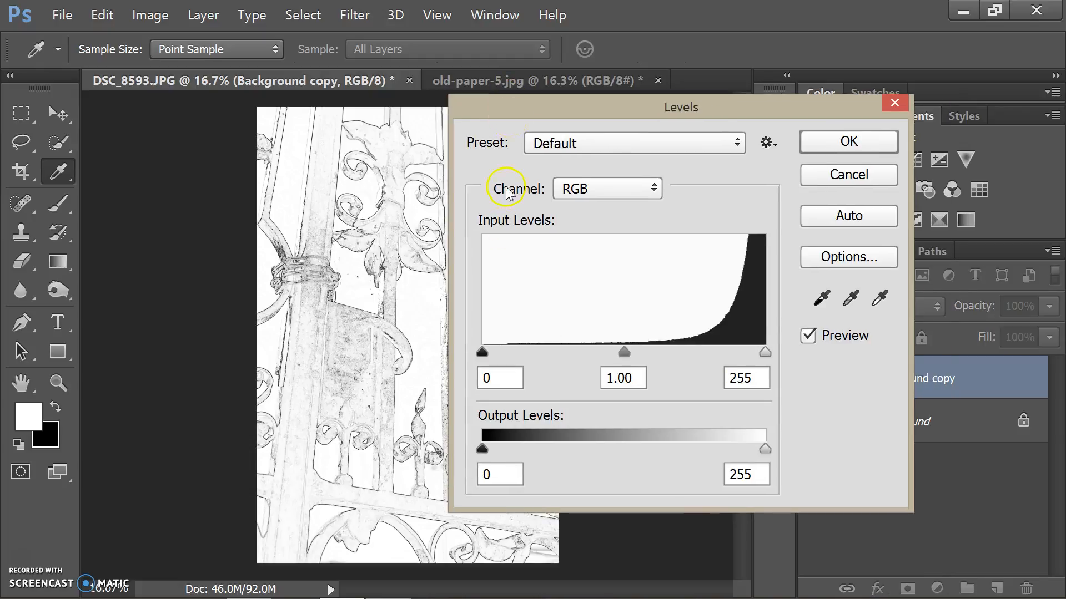
left_click_drag(482, 353, 624, 349)
left_click_drag(756, 355, 761, 351)
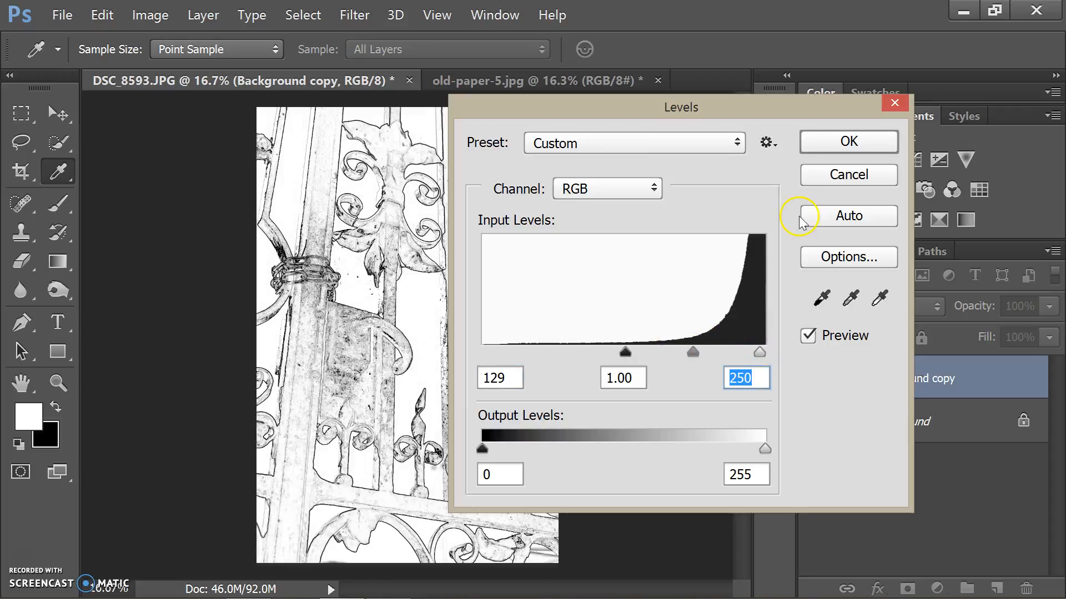
left_click(817, 140)
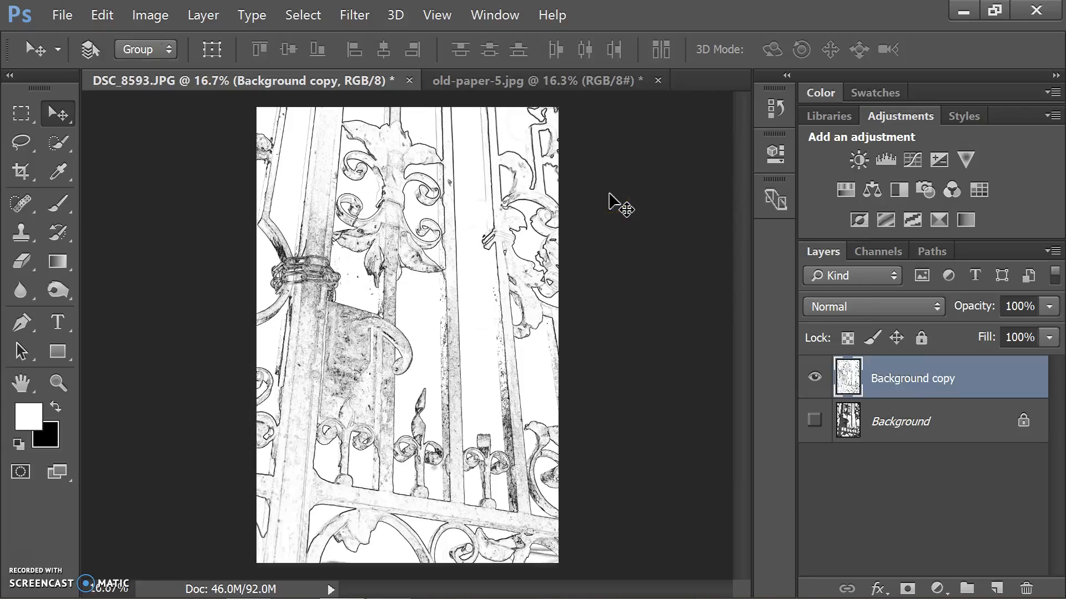
left_click(1033, 307)
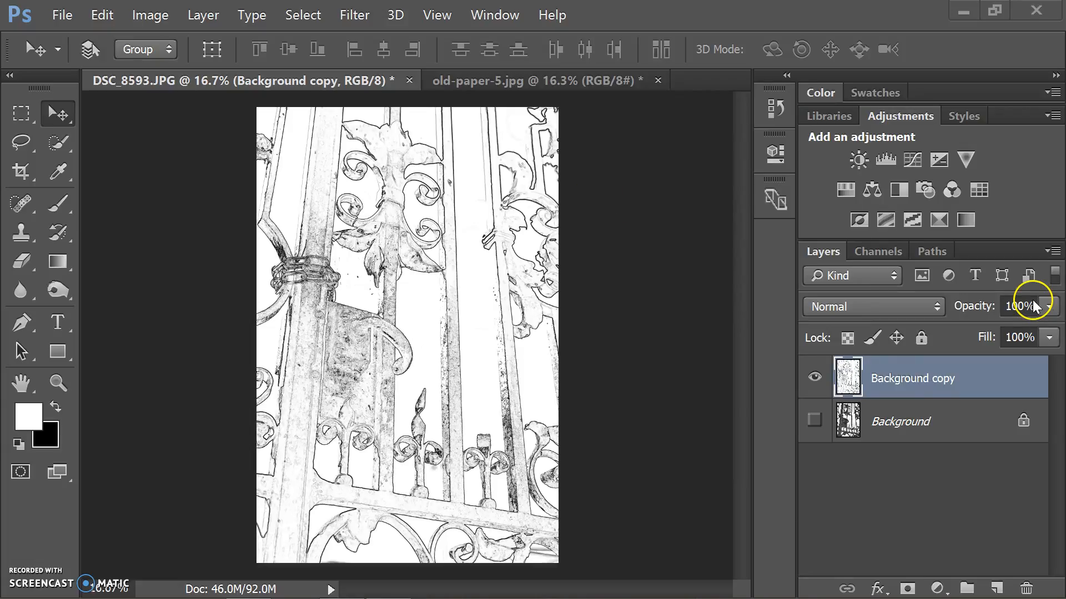
Bring the old-paper-5.jpg texture into DSC_8593.JPG as a new top layer, aligned to the canvas's upper-left corner.
left_click(574, 80)
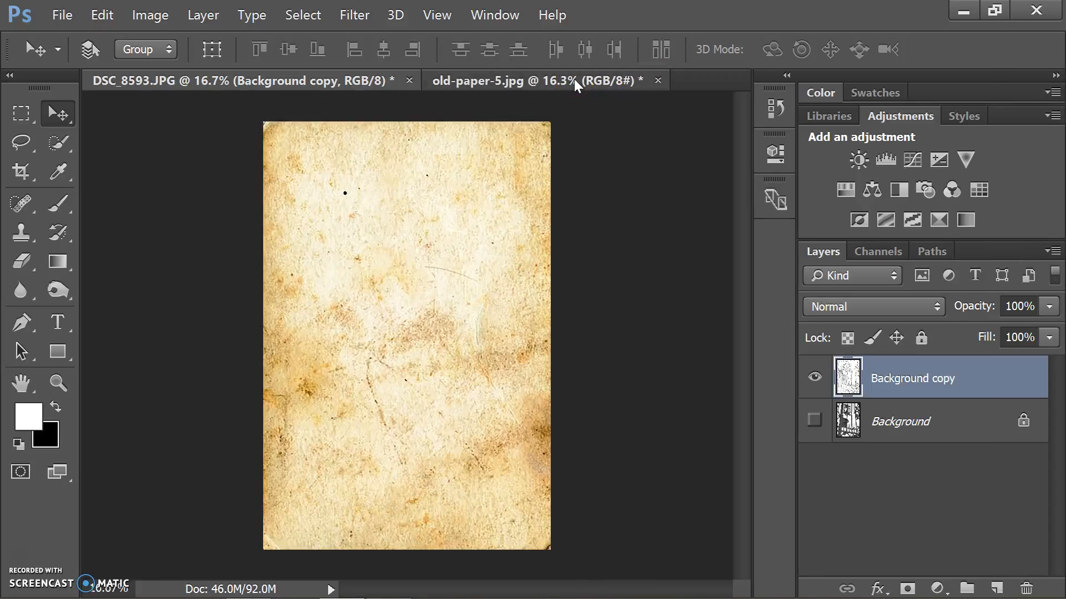
left_click(326, 281)
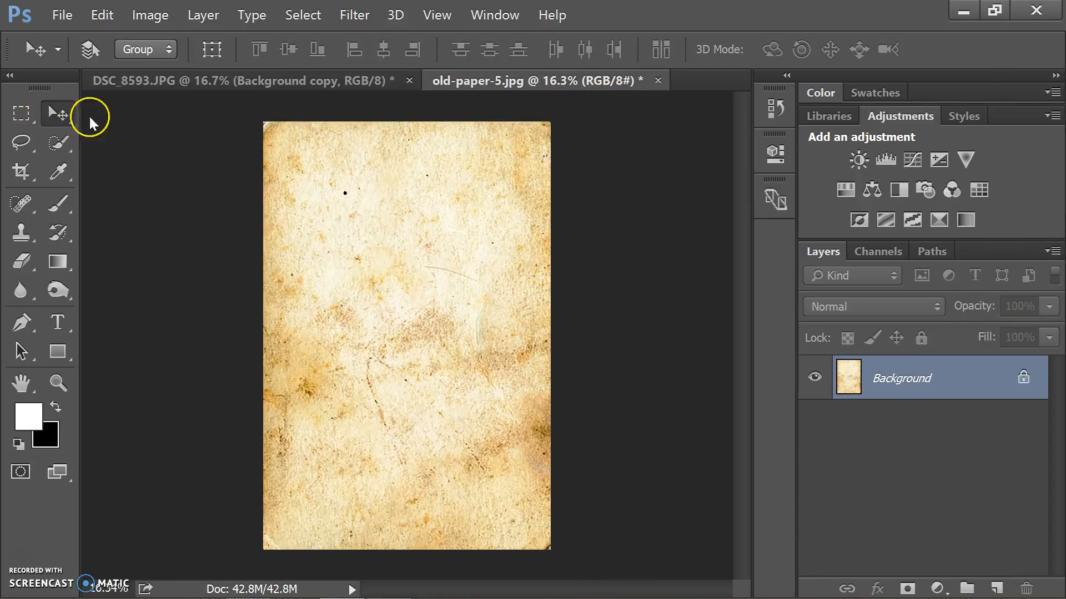
mouse_move(352, 202)
left_mouse_down()
mouse_move(294, 78)
mouse_move(358, 195)
mouse_move(340, 188)
left_mouse_up()
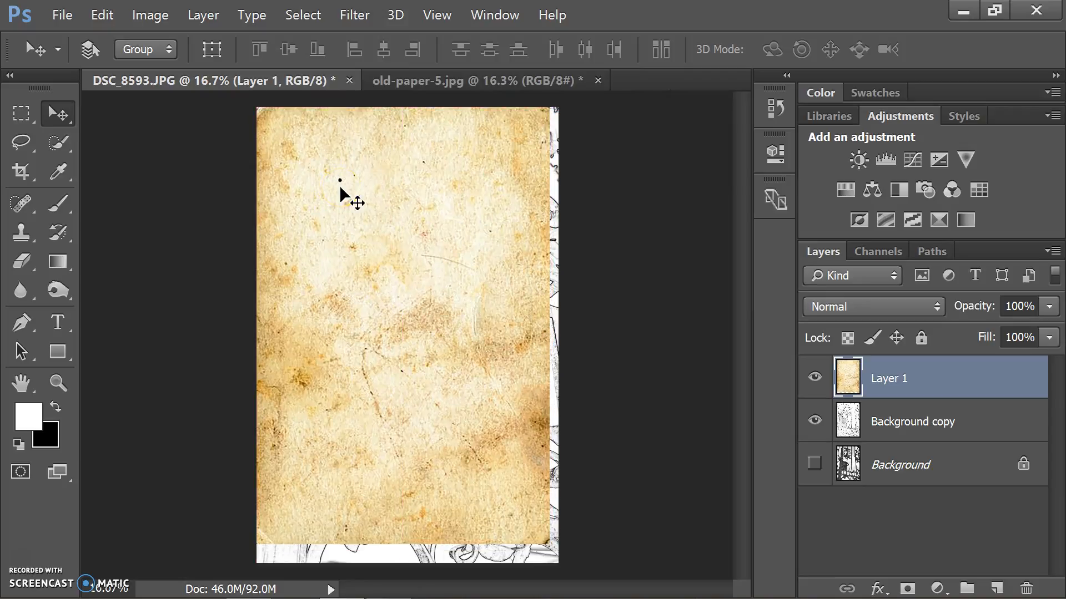
left_click(105, 14)
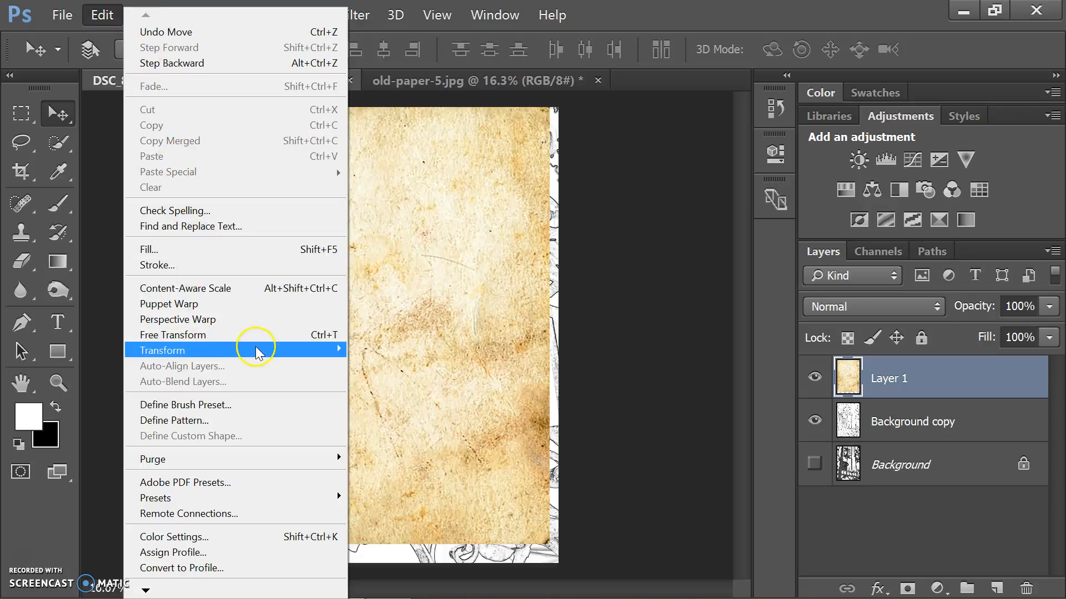
mouse_move(255, 348)
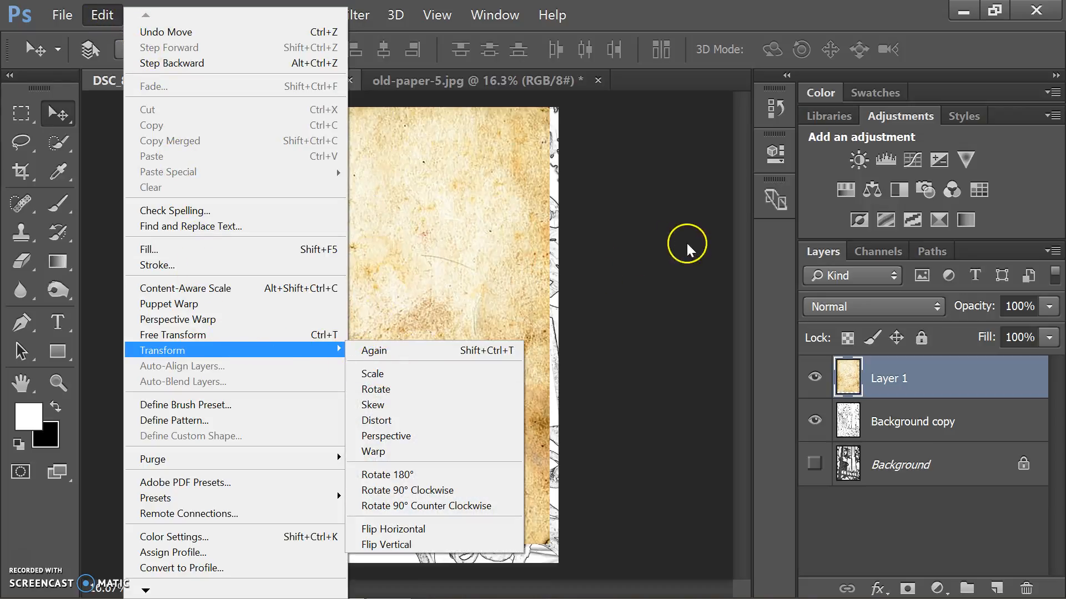
left_click(611, 257)
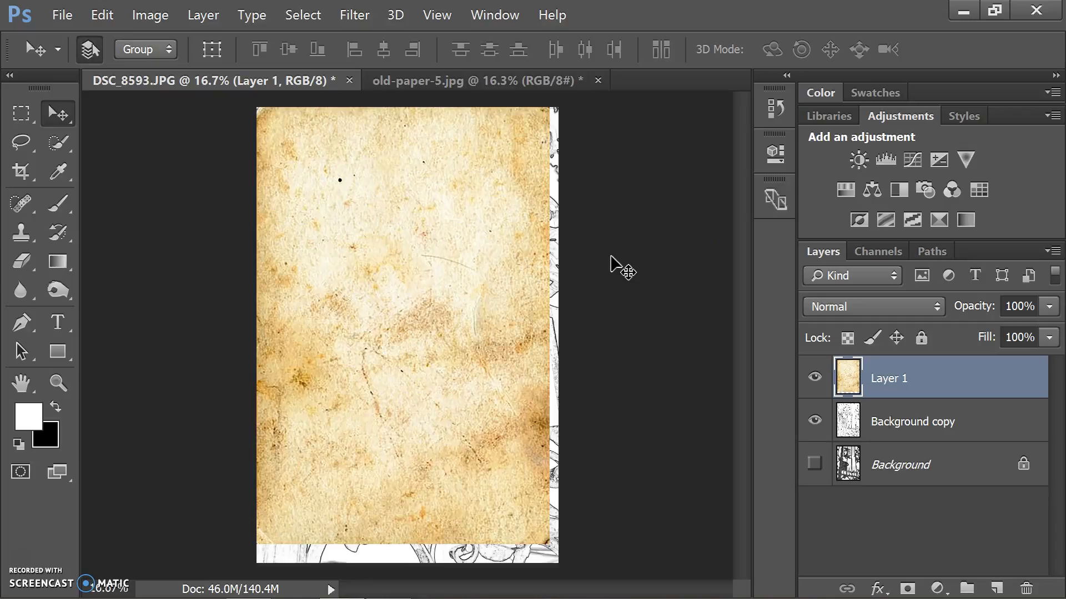
Scale the paper texture layer to about 103% width and 104% height so that it covers the whole canvas.
key("ctrl+t")
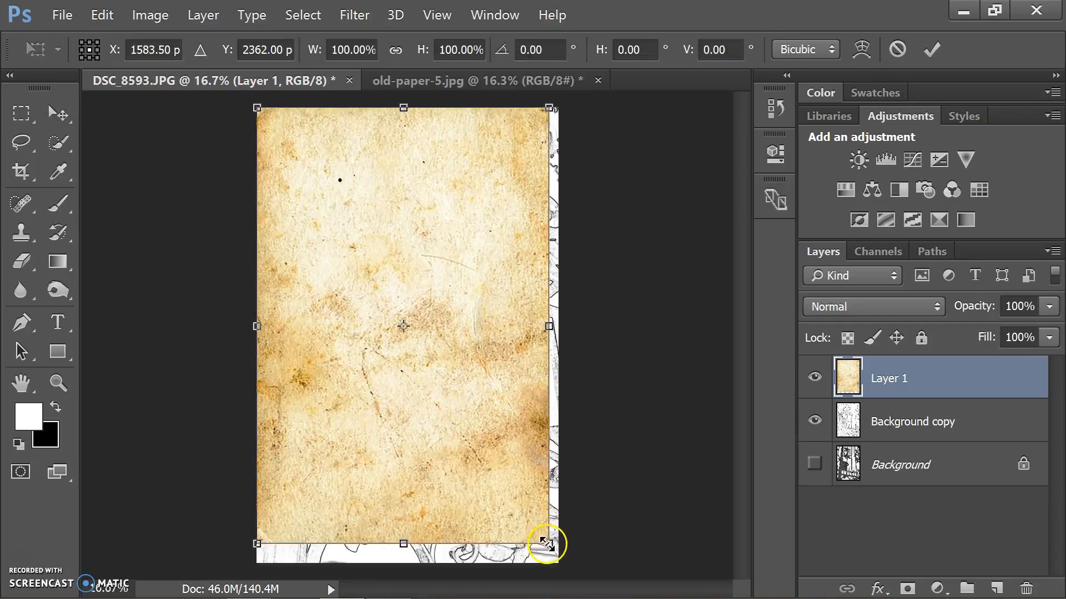
left_click_drag(548, 546, 555, 559)
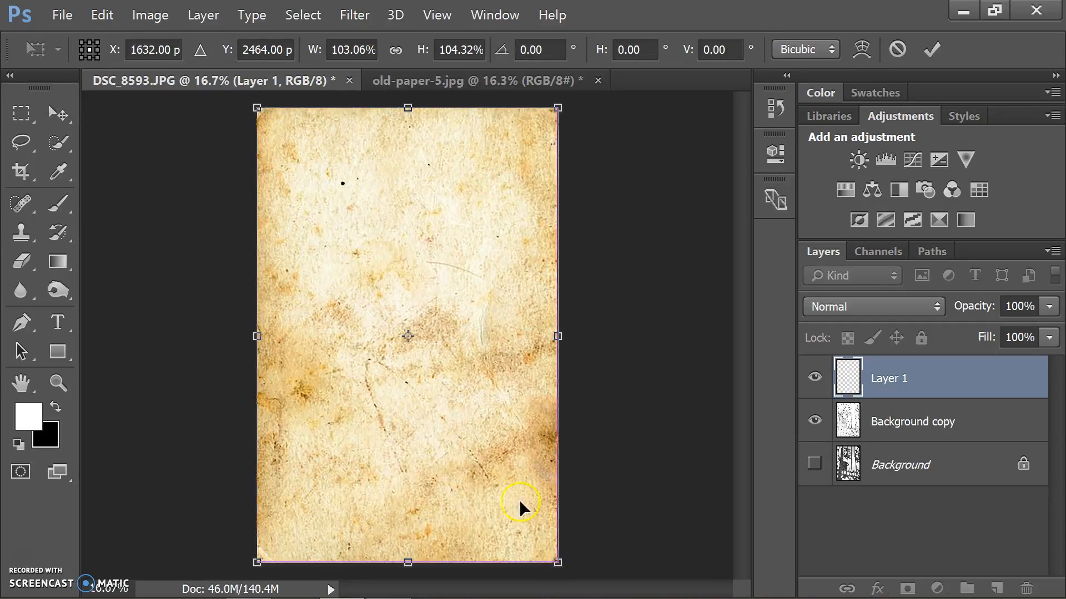
double_click(502, 460)
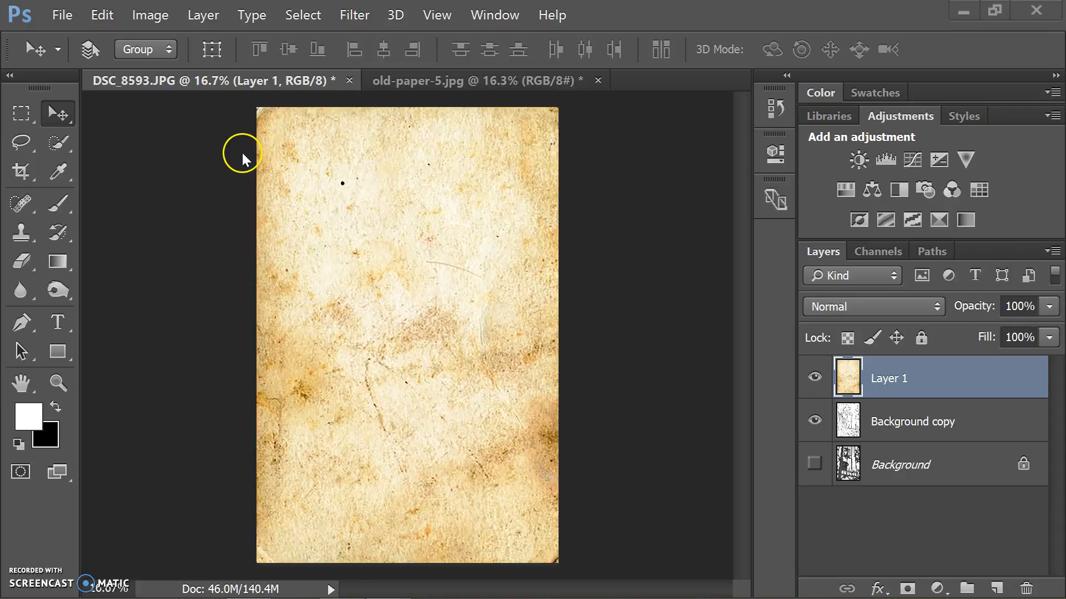
Desaturate the paper texture on Layer 1 and set the layer's blend mode to Linear Burn.
left_click(157, 19)
mouse_move(233, 60)
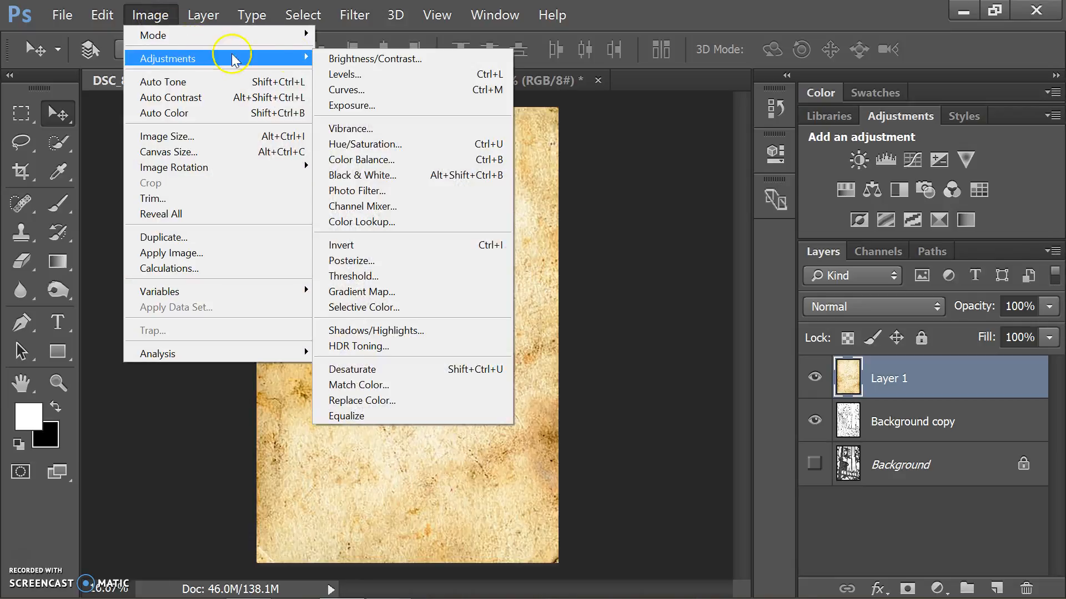
left_click(353, 369)
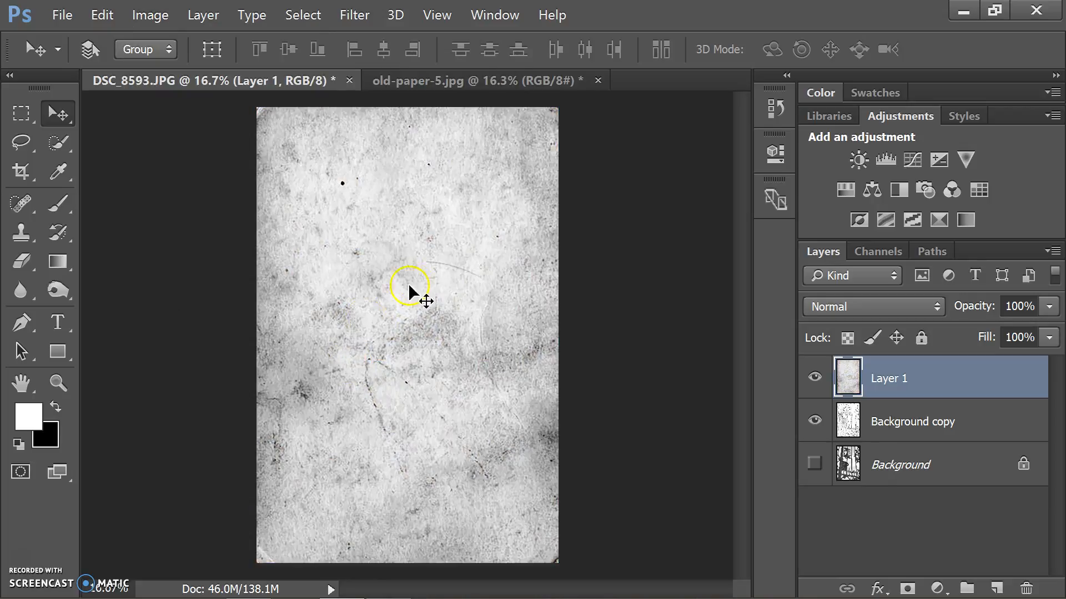
left_click(821, 306)
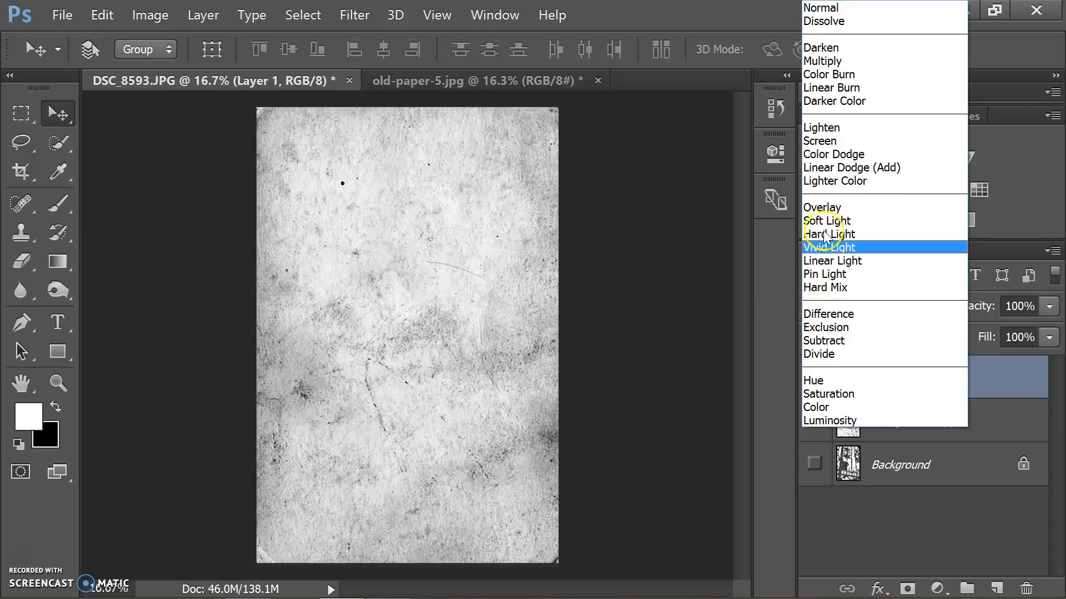
left_click(843, 89)
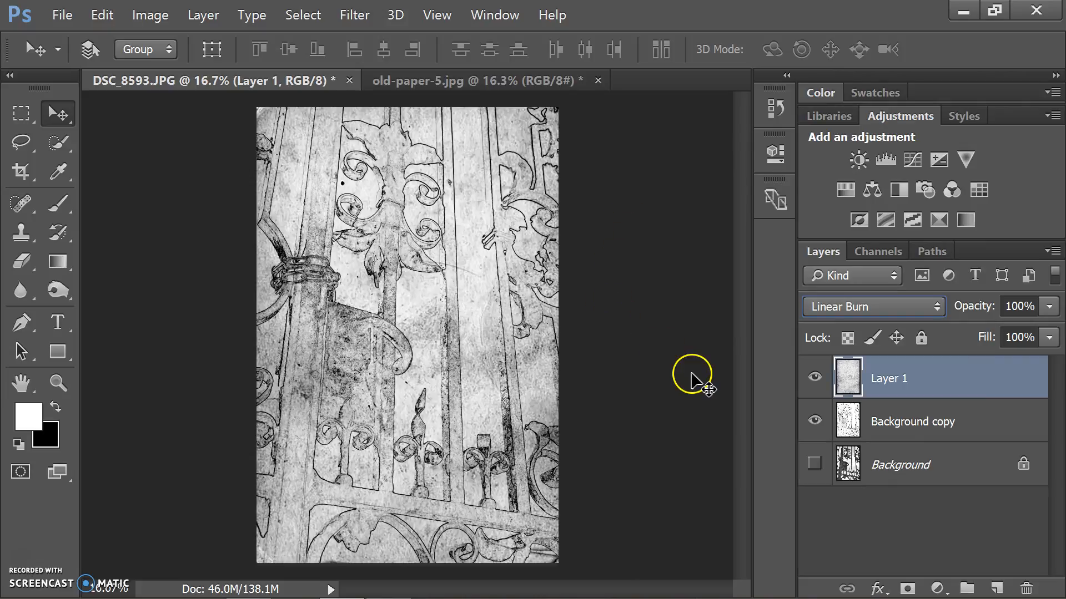
Scale the Background copy layer proportionally about its centre to about 90%, leaving a paper margin around the sketch.
left_click(886, 426)
left_click(603, 378)
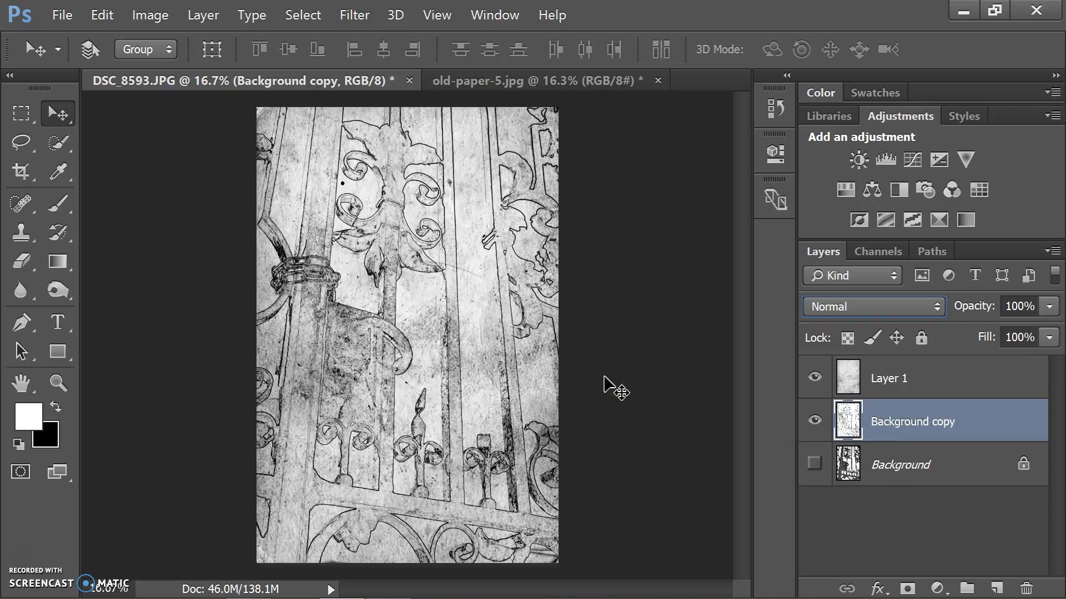
key("ctrl+t")
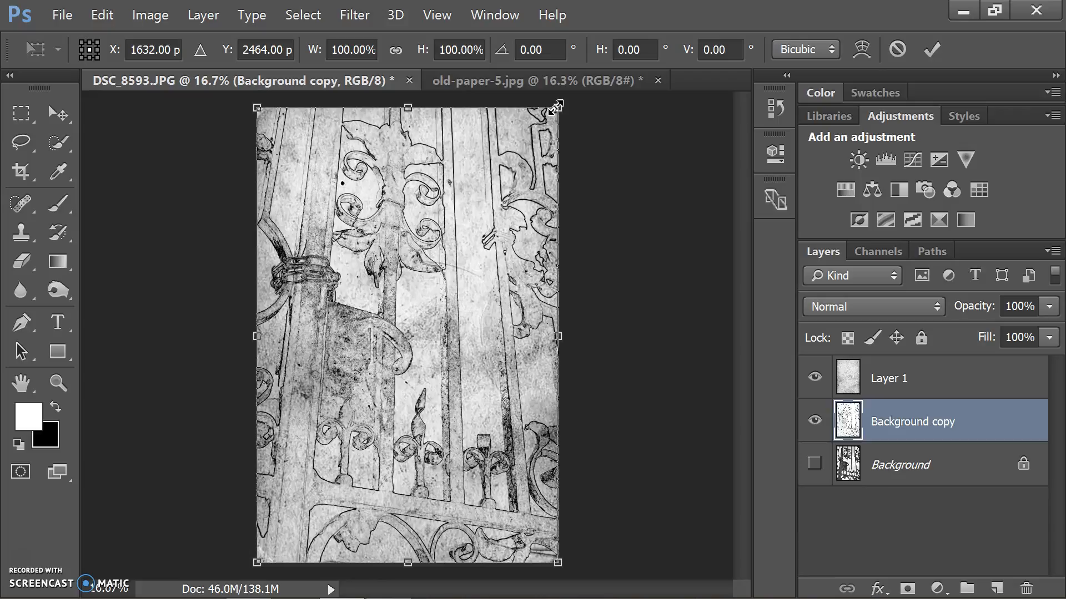
left_click_drag(553, 110, 533, 127)
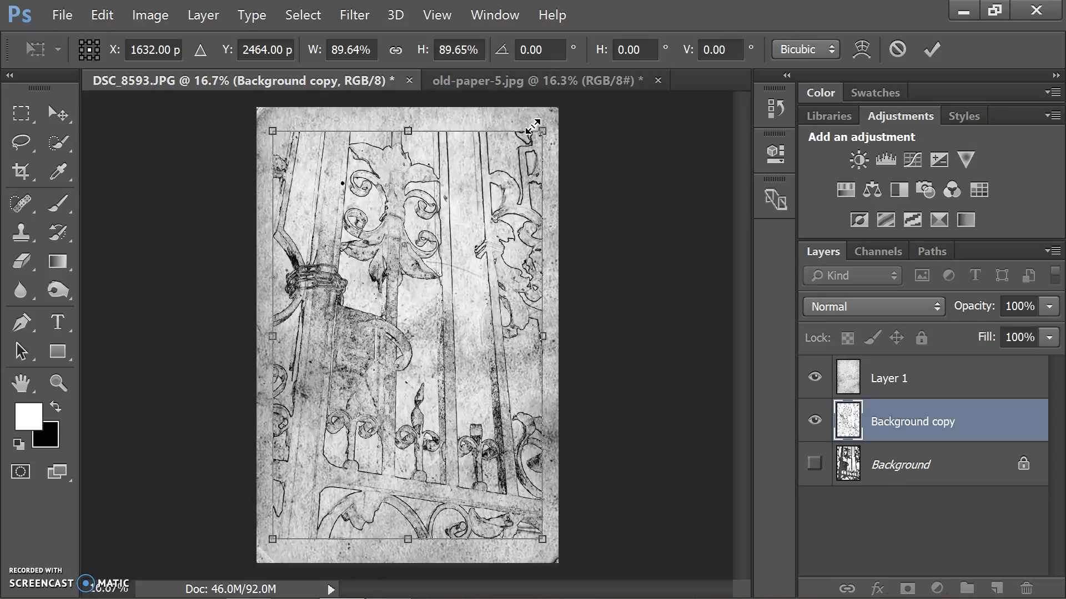
key("Return")
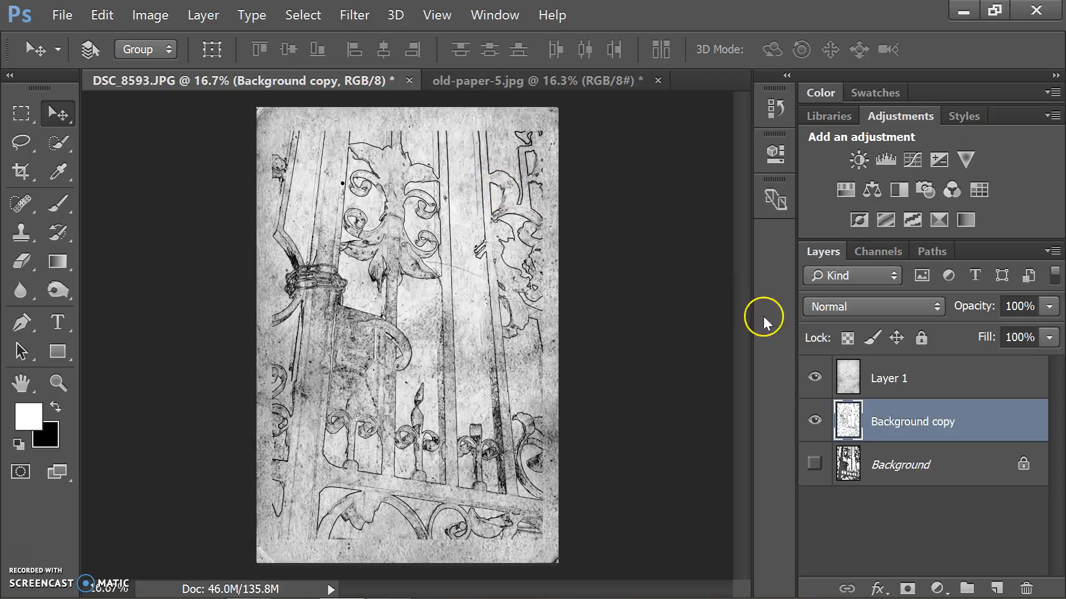
Add a Photo Filter adjustment layer above Layer 1 using Warming Filter (85) at 16% density.
left_click(924, 380)
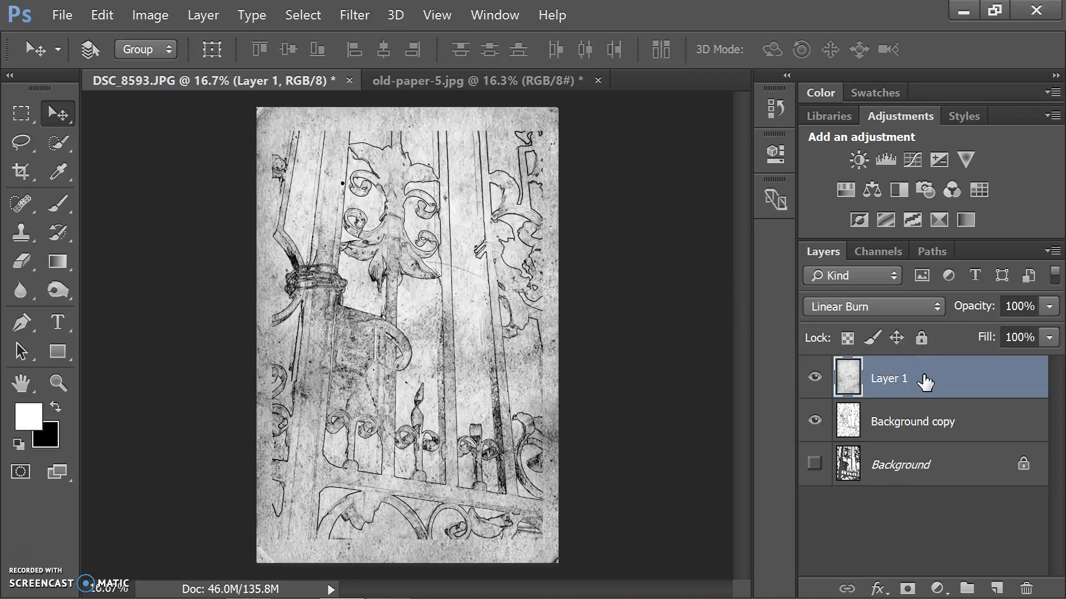
left_click(921, 192)
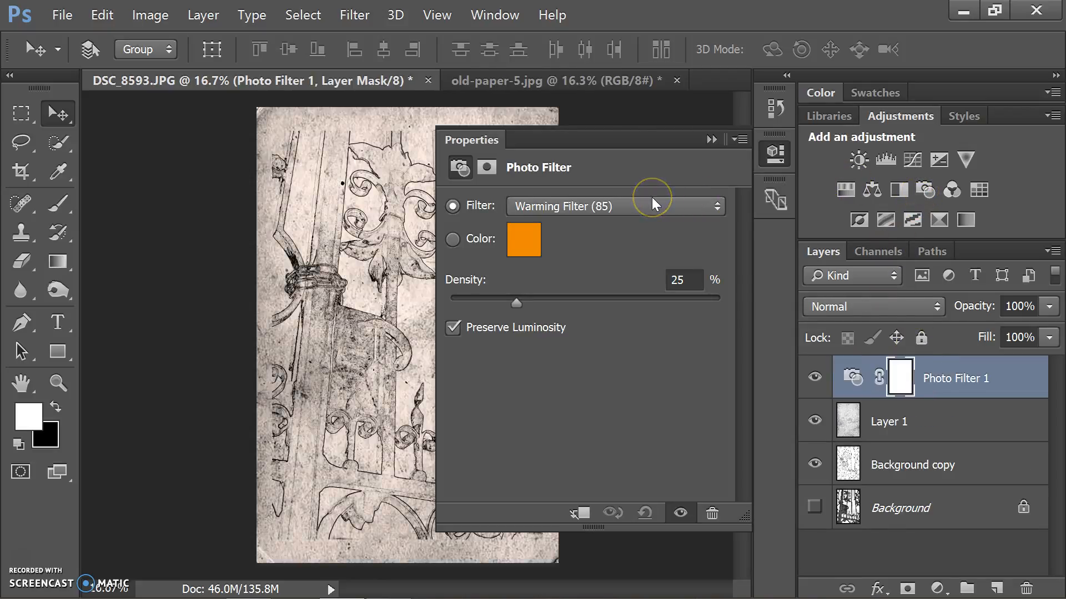
left_click(651, 201)
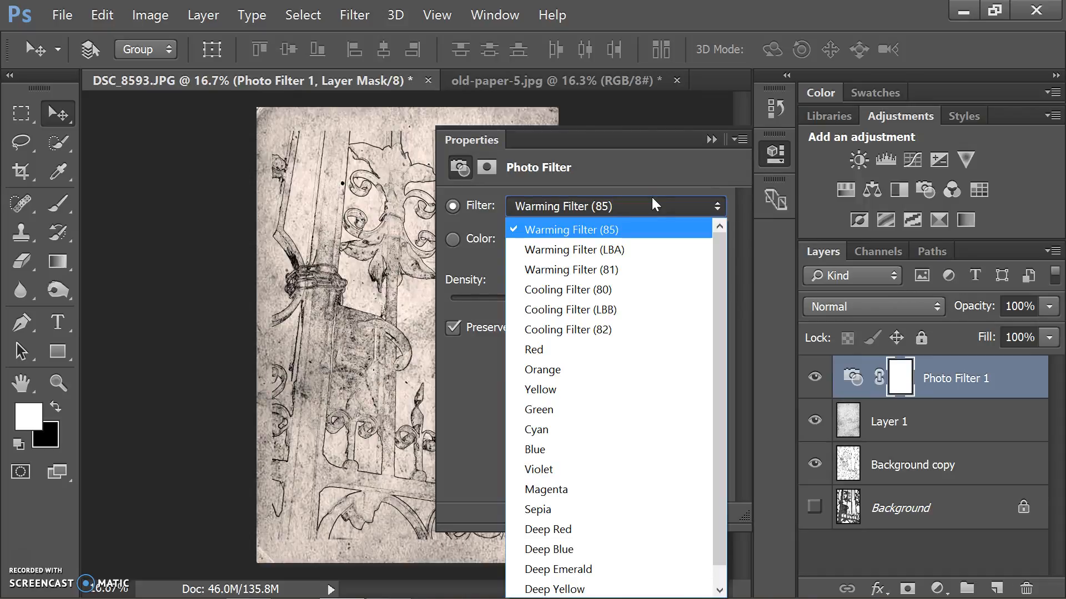
left_click(651, 164)
left_click_drag(537, 297, 495, 301)
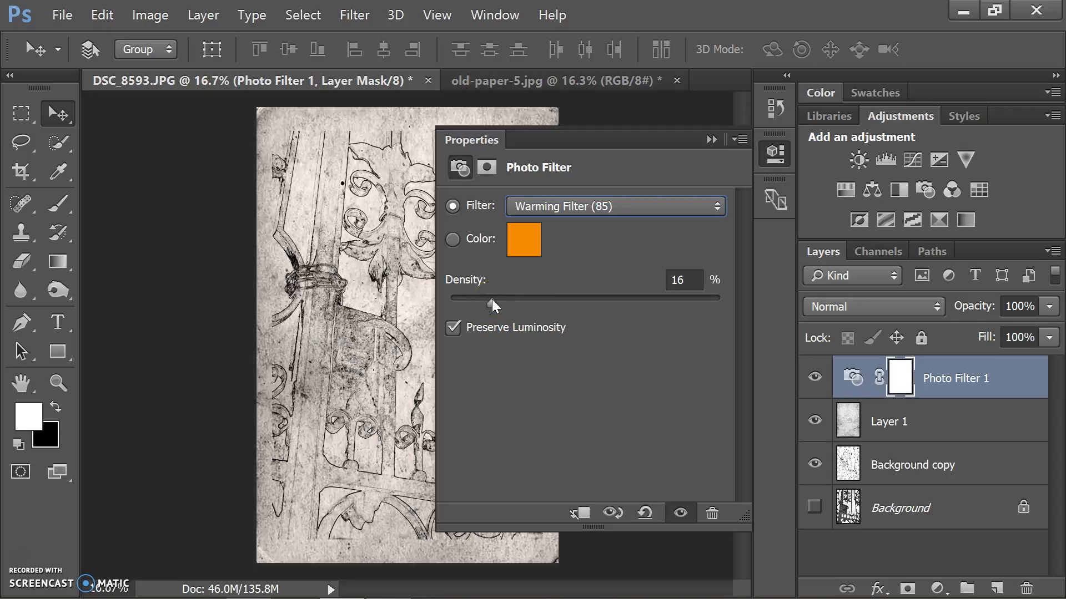
left_click(708, 139)
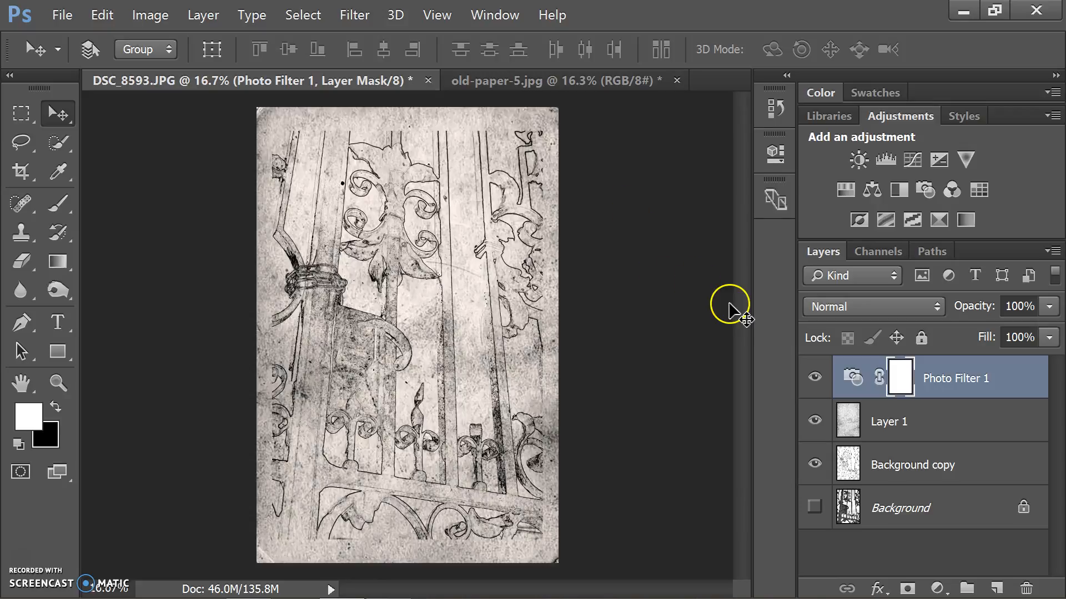
Darken the outer edges of the paper texture on Layer 1 with the Burn tool, using a 1400 px brush, Midtones range and 50% exposure.
left_click(884, 423)
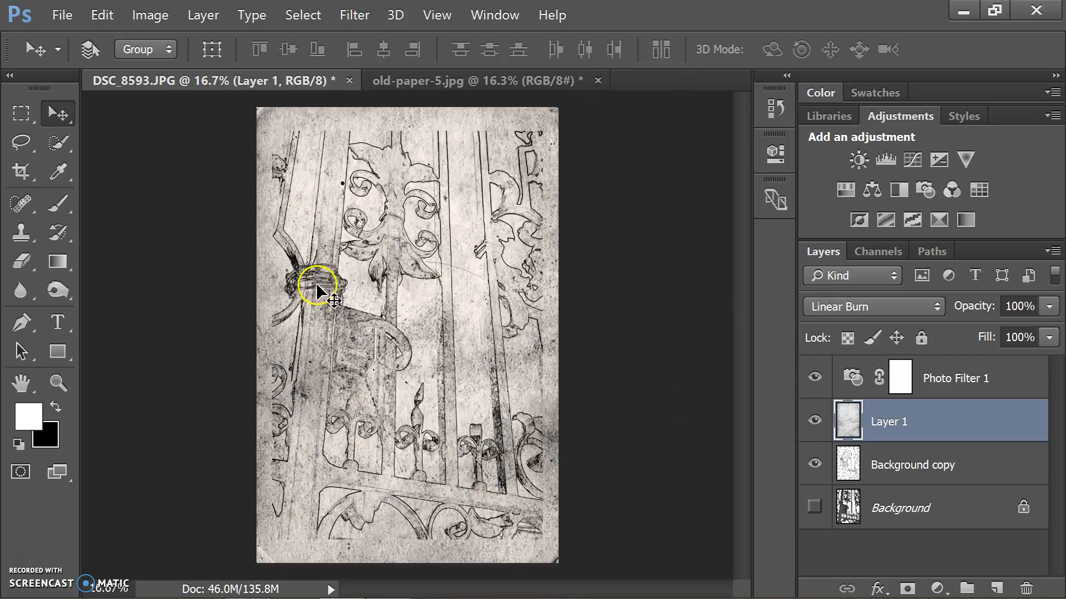
left_click(57, 288)
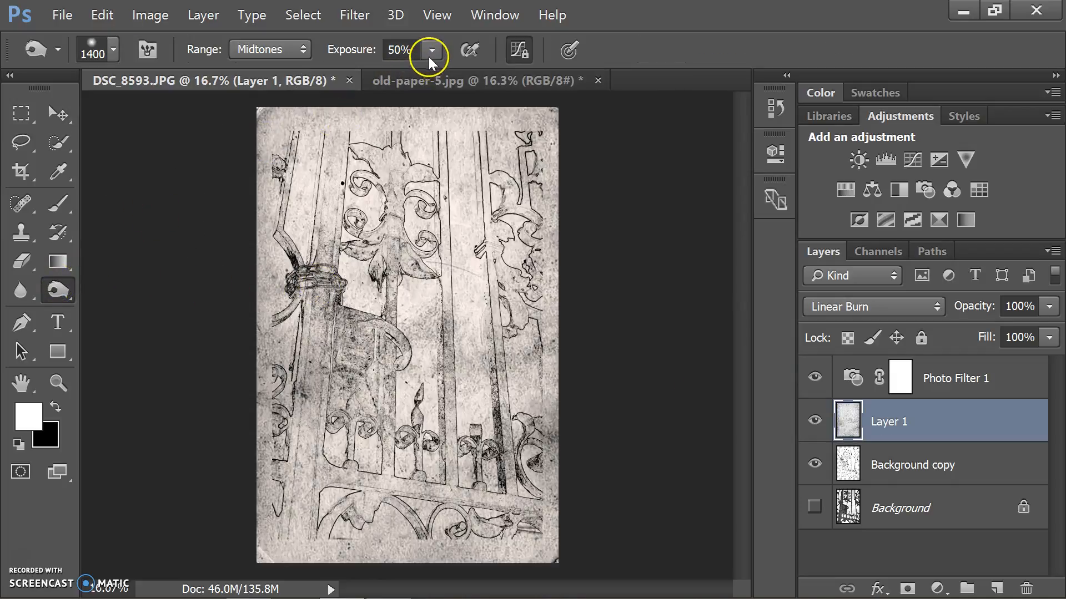
mouse_move(288, 151)
left_mouse_down()
mouse_move(267, 183)
mouse_move(257, 421)
mouse_move(268, 527)
mouse_move(322, 543)
mouse_move(274, 540)
mouse_move(530, 522)
mouse_move(530, 140)
mouse_move(399, 140)
left_mouse_up()
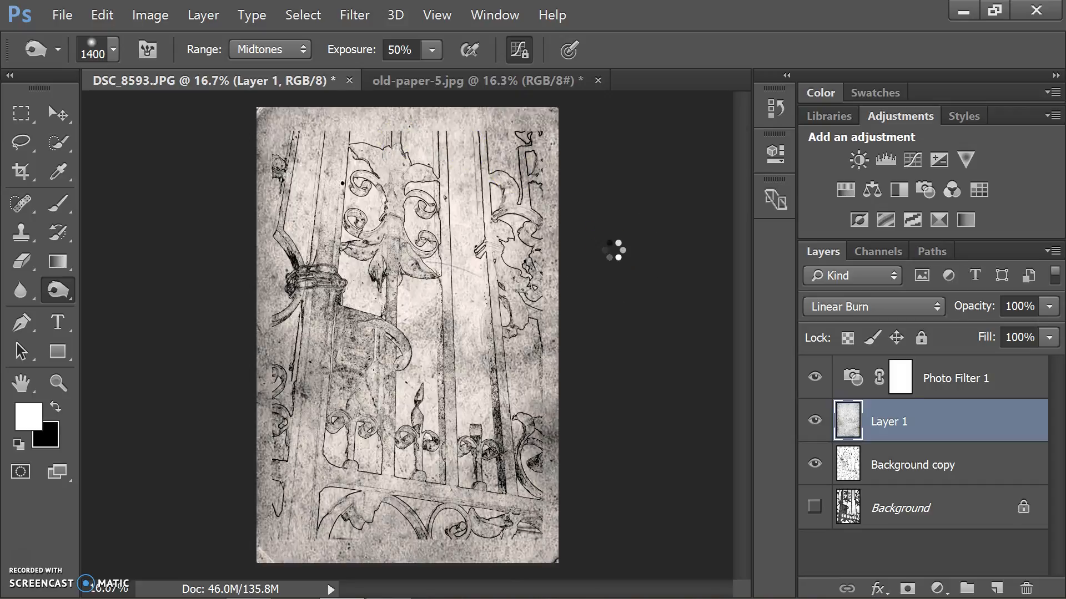
Lighten the sketch lines near the edges of the Background copy layer with the Dodge tool, using an 1100 px brush, Highlights range and 50% exposure.
left_click(70, 298)
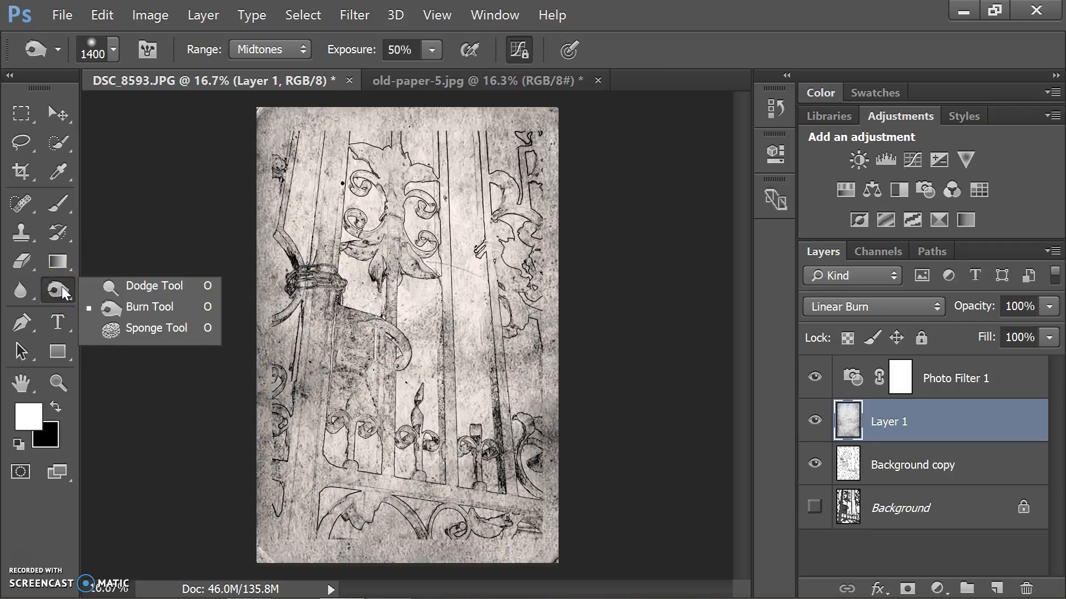
left_click(128, 289)
left_click(133, 289)
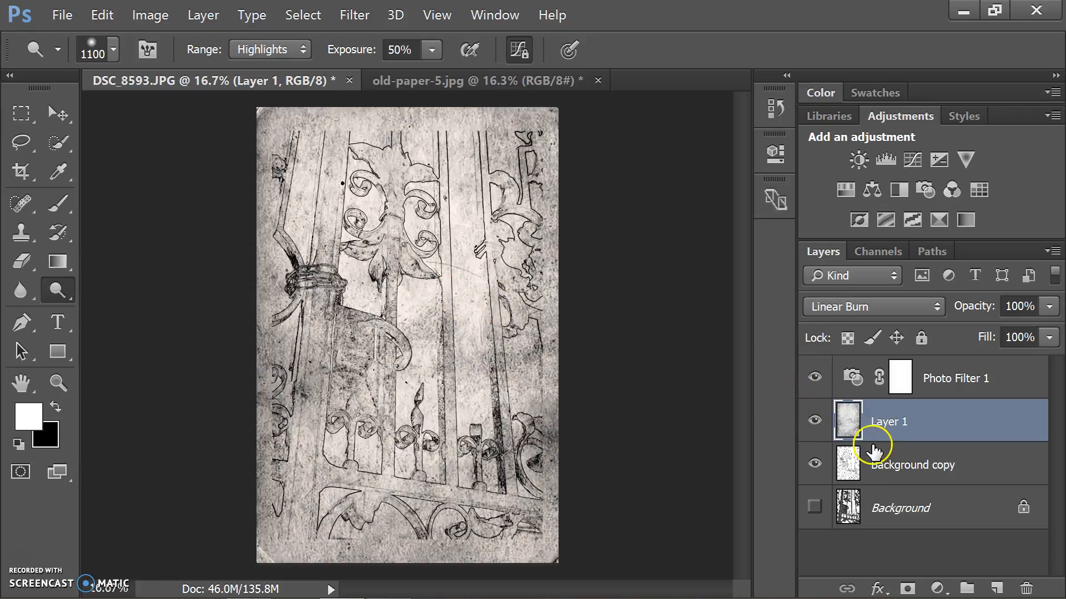
left_click(875, 465)
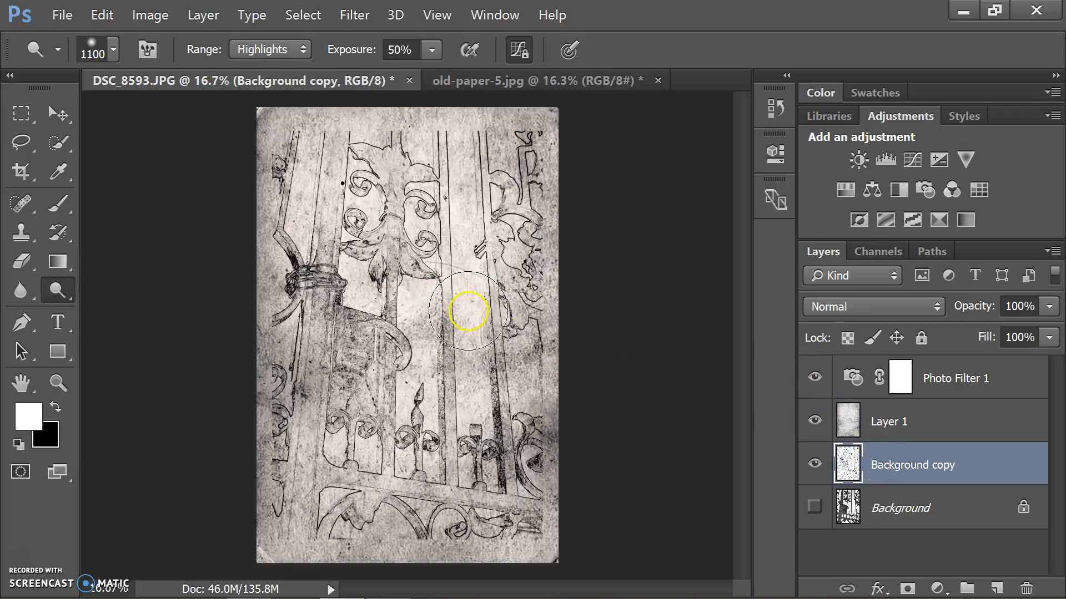
mouse_move(529, 161)
left_mouse_down()
mouse_move(528, 148)
mouse_move(533, 172)
mouse_move(528, 148)
mouse_move(542, 169)
mouse_move(542, 293)
mouse_move(523, 524)
mouse_move(531, 511)
mouse_move(352, 506)
mouse_move(269, 475)
mouse_move(270, 170)
left_mouse_up()
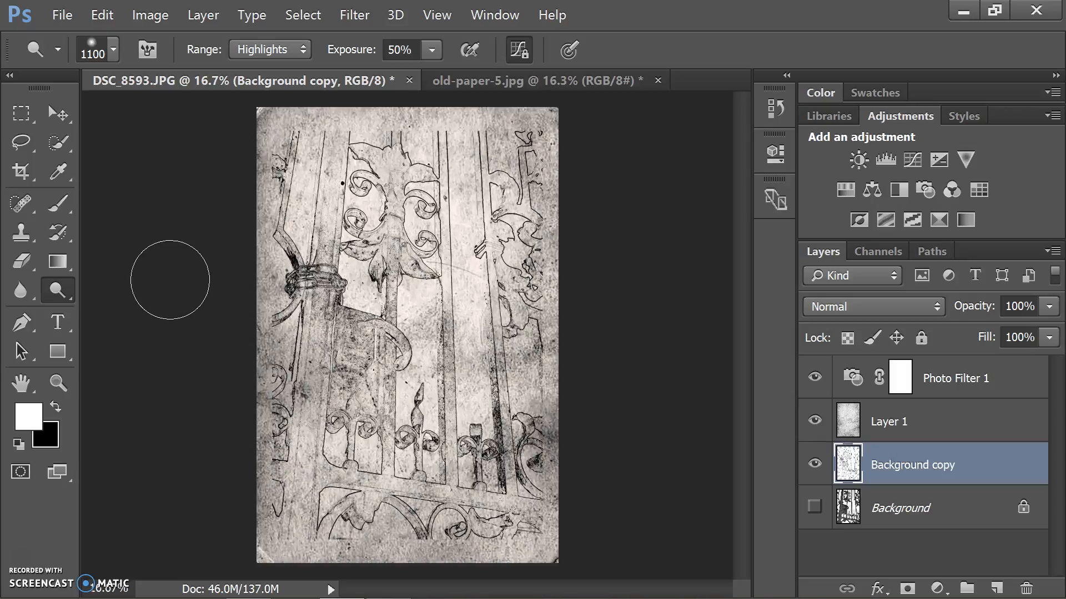
mouse_move(170, 280)
left_mouse_down()
mouse_move(185, 302)
mouse_move(161, 433)
left_mouse_up()
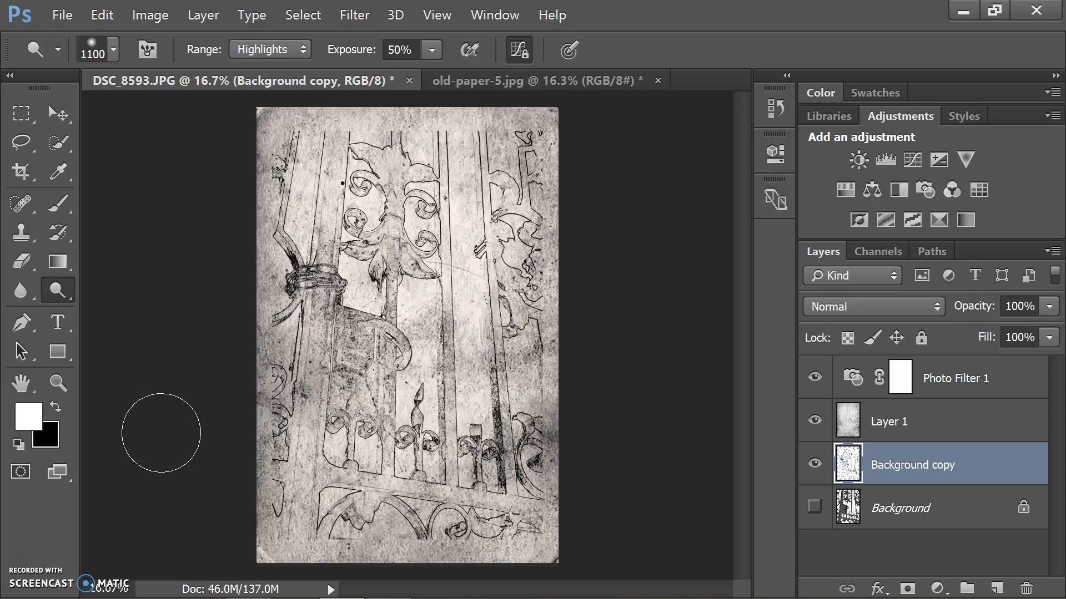
left_click_drag(161, 432, 58, 508)
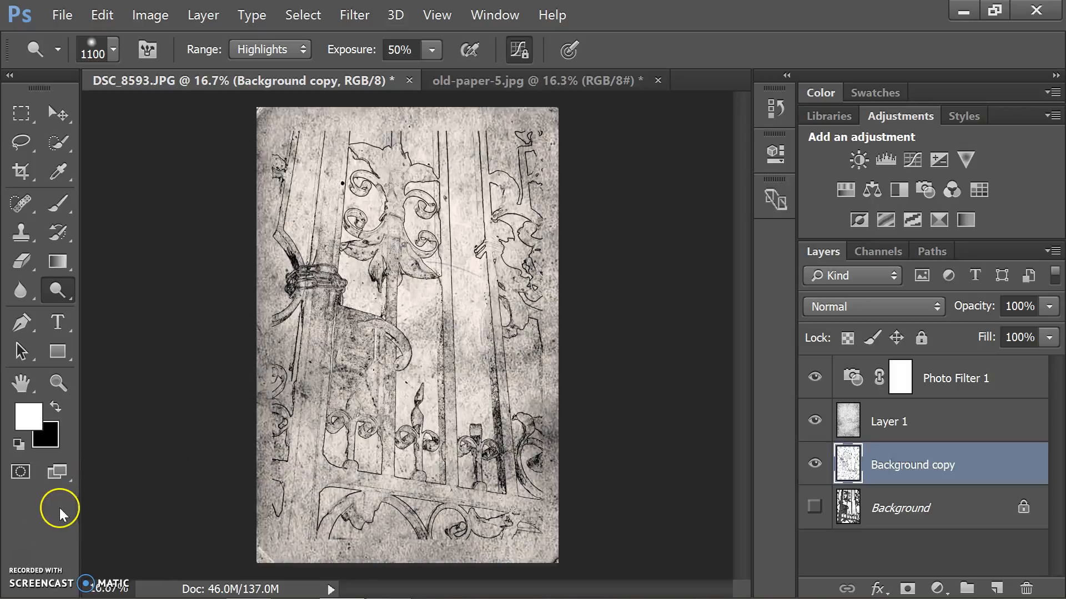